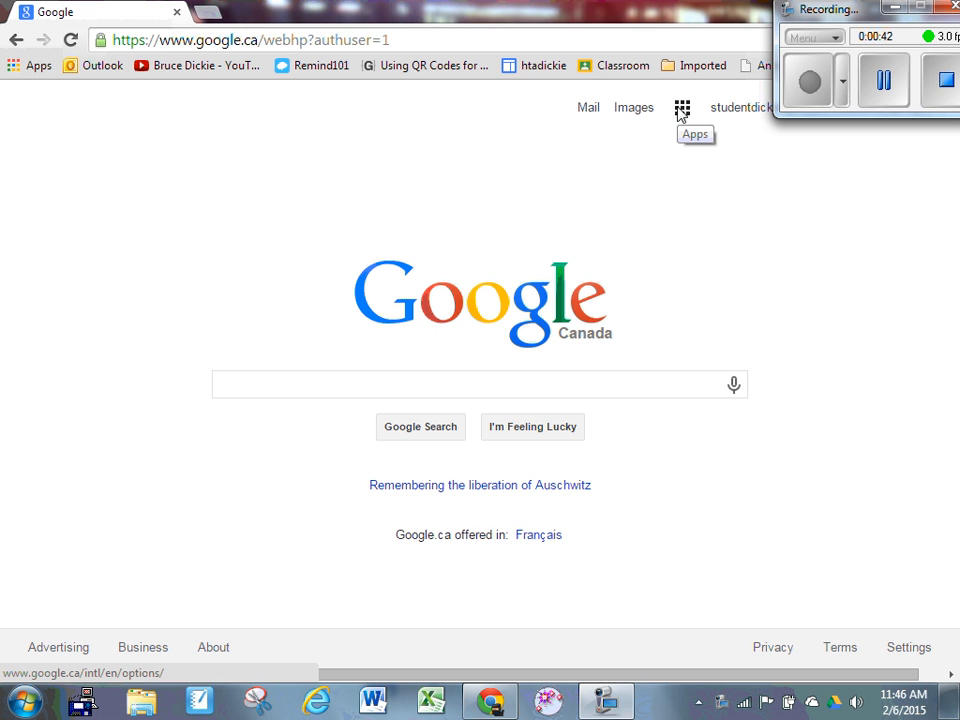
Open Mail from the Google apps and open the forwarded "My SPARK Data" email
{"action": "left_click", "coordinate": [681, 110]}
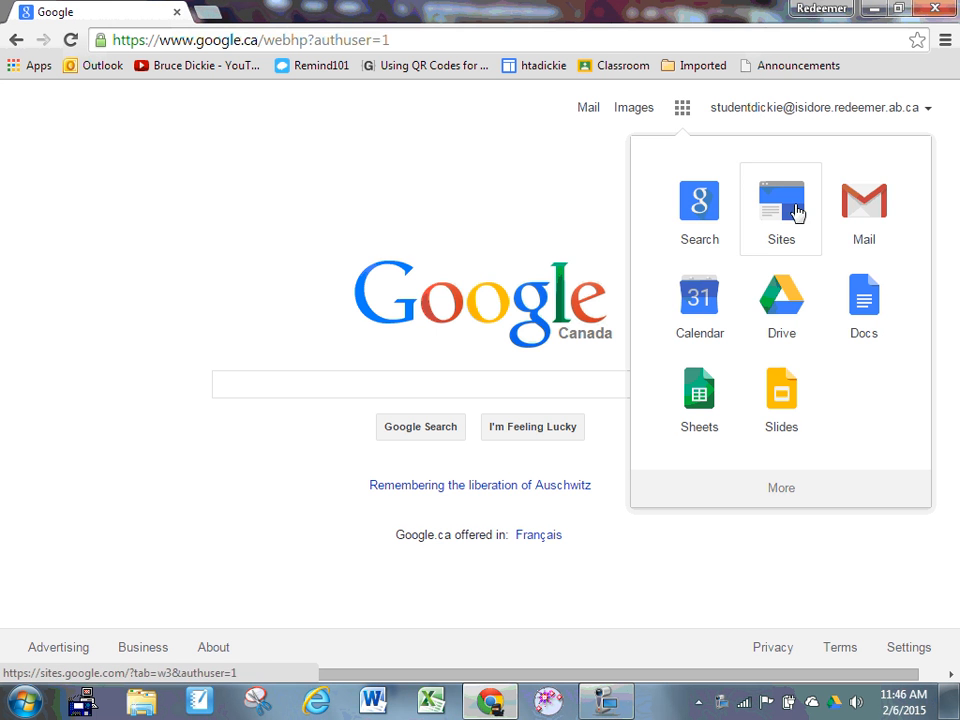
{"action": "left_click", "coordinate": [866, 213]}
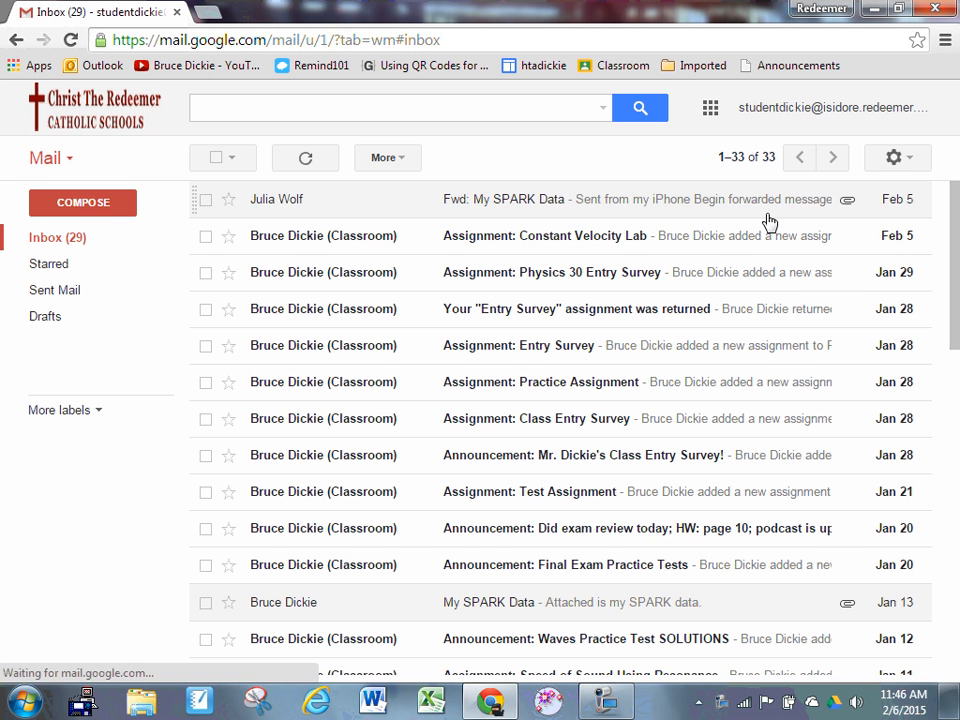
{"action": "left_click", "coordinate": [436, 205]}
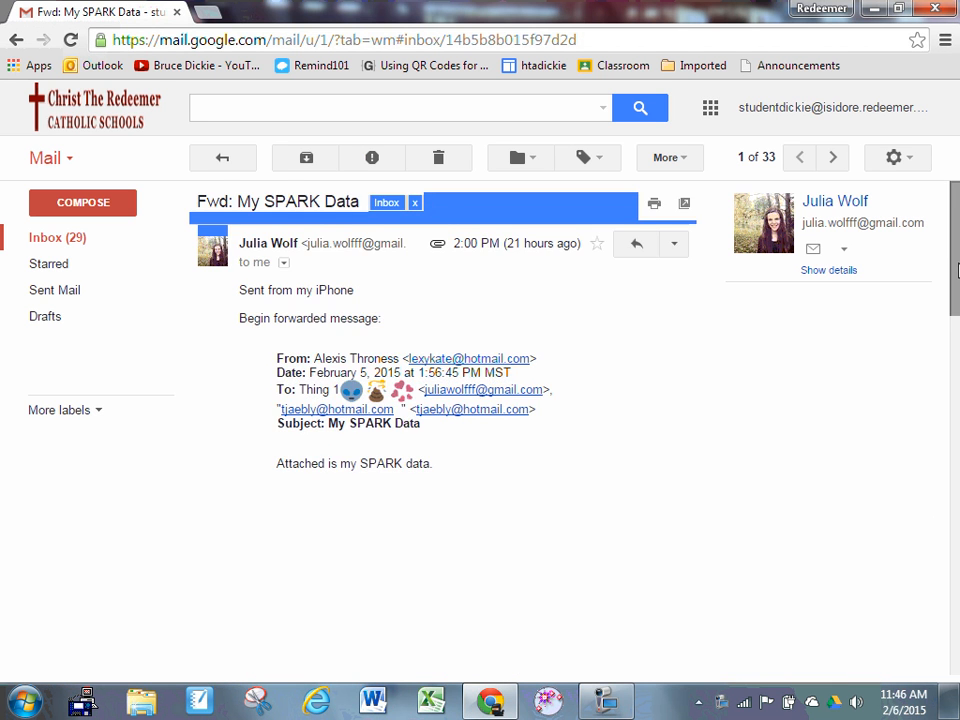
Save the exportedData_Run07.txt attachment to Drive and move it into the Classroom > Physics 20 Period 4 (Spring, 2014) folder
{"action": "left_click_drag", "start_coordinate": [957, 270], "coordinate": [957, 590]}
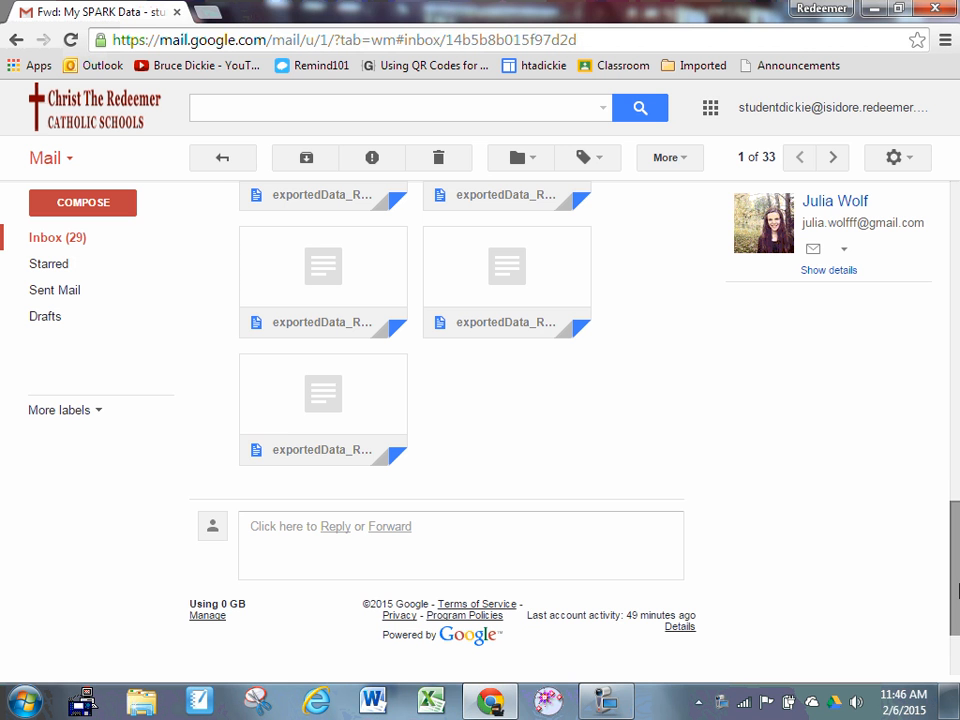
{"action": "mouse_move", "coordinate": [358, 452]}
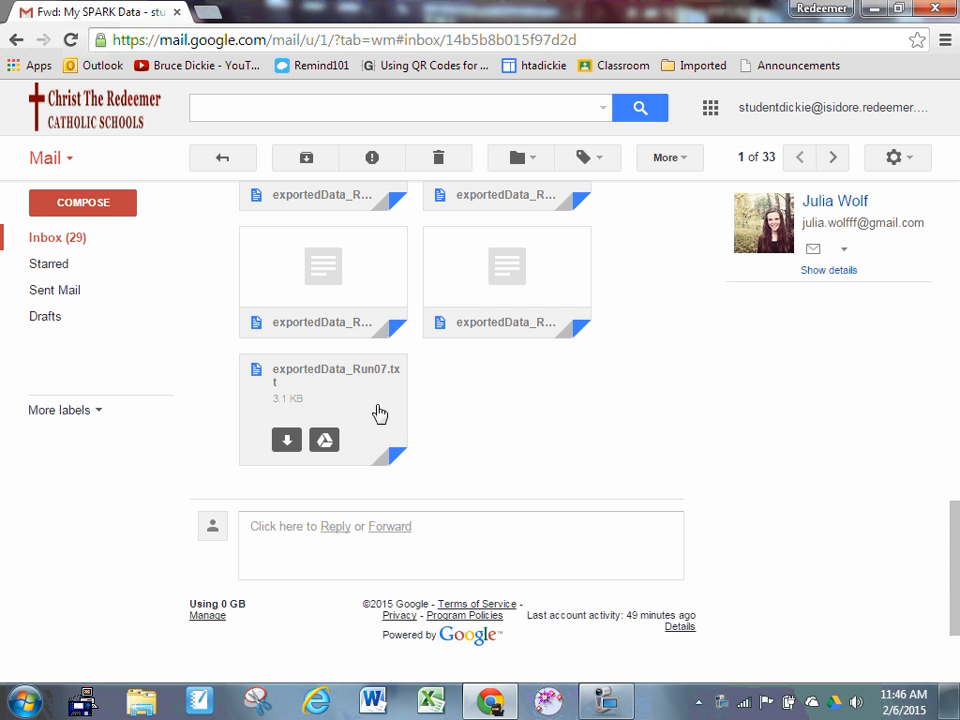
{"action": "left_click", "coordinate": [322, 444]}
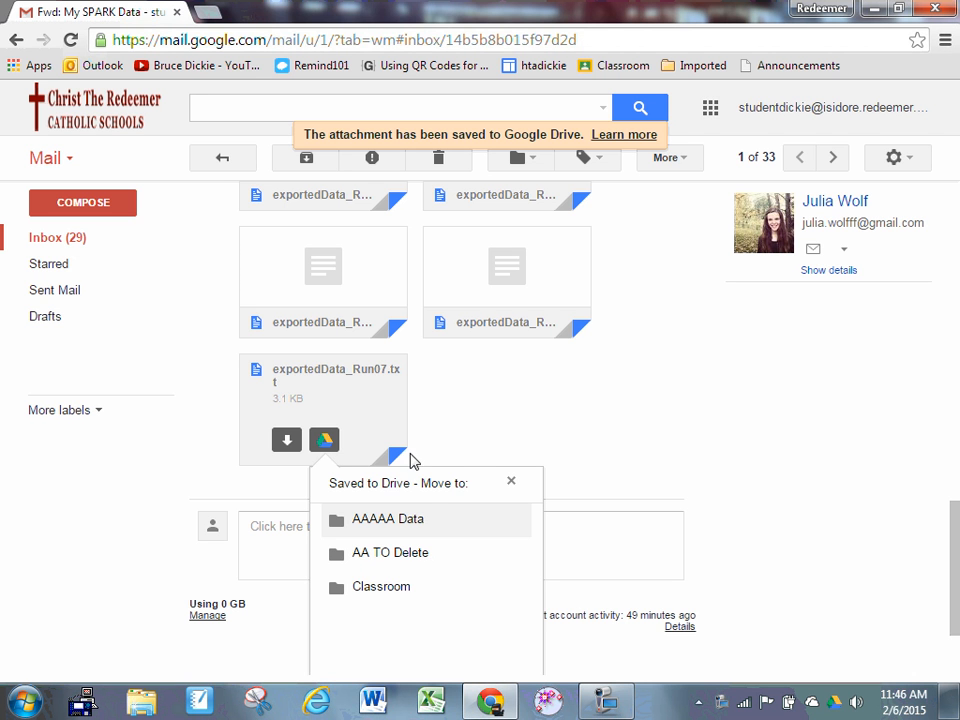
{"action": "left_click", "coordinate": [379, 590]}
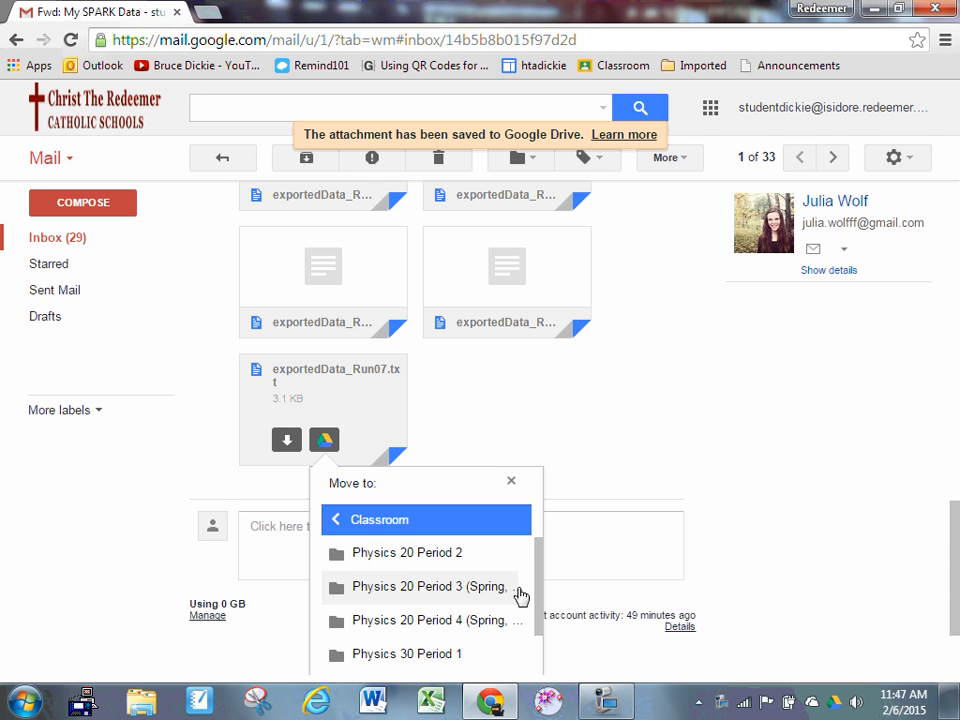
{"action": "left_click", "coordinate": [455, 622]}
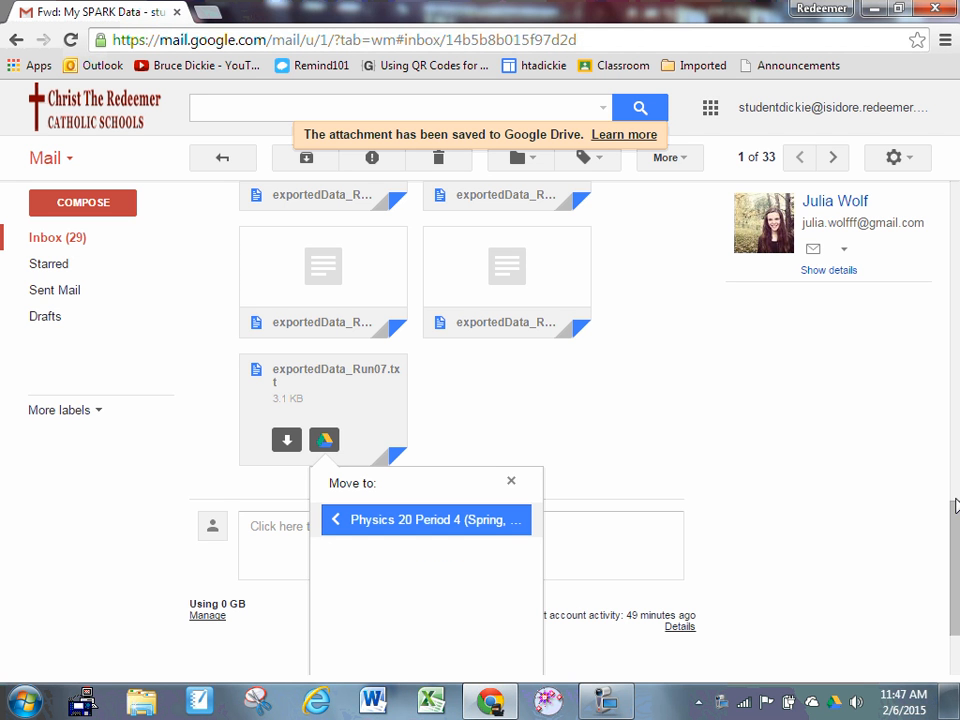
{"action": "scroll", "coordinate": [955, 505], "scroll_direction": "down", "scroll_amount": 2}
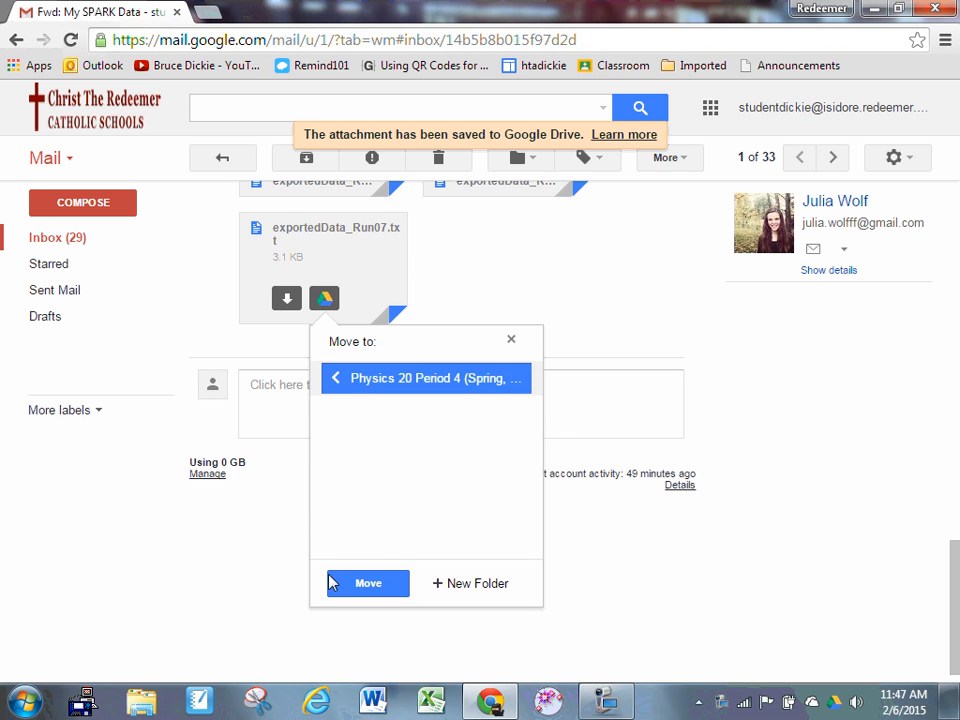
{"action": "left_click", "coordinate": [345, 583]}
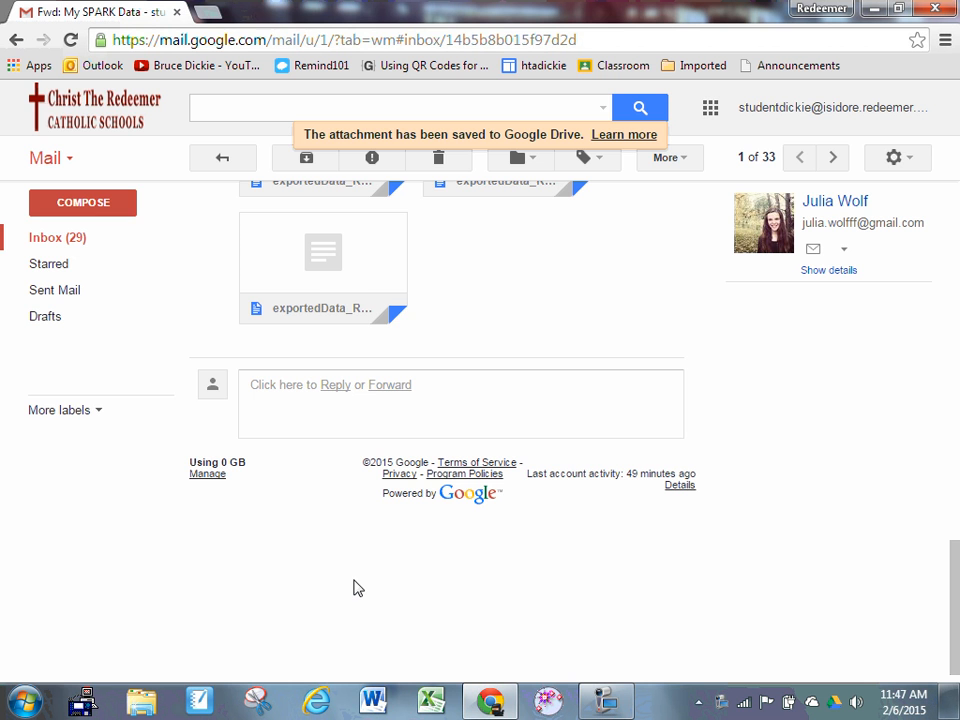
Open classroom.google.com in a new browser tab
{"action": "left_click", "coordinate": [208, 12]}
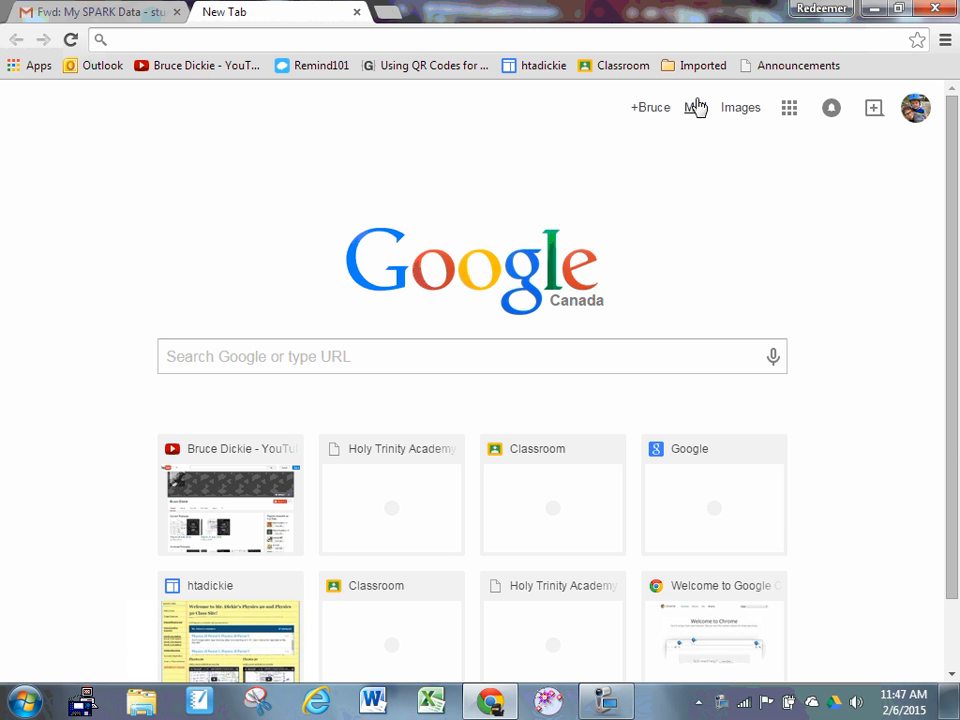
{"action": "left_click", "coordinate": [380, 40]}
{"action": "type", "text": "c"}
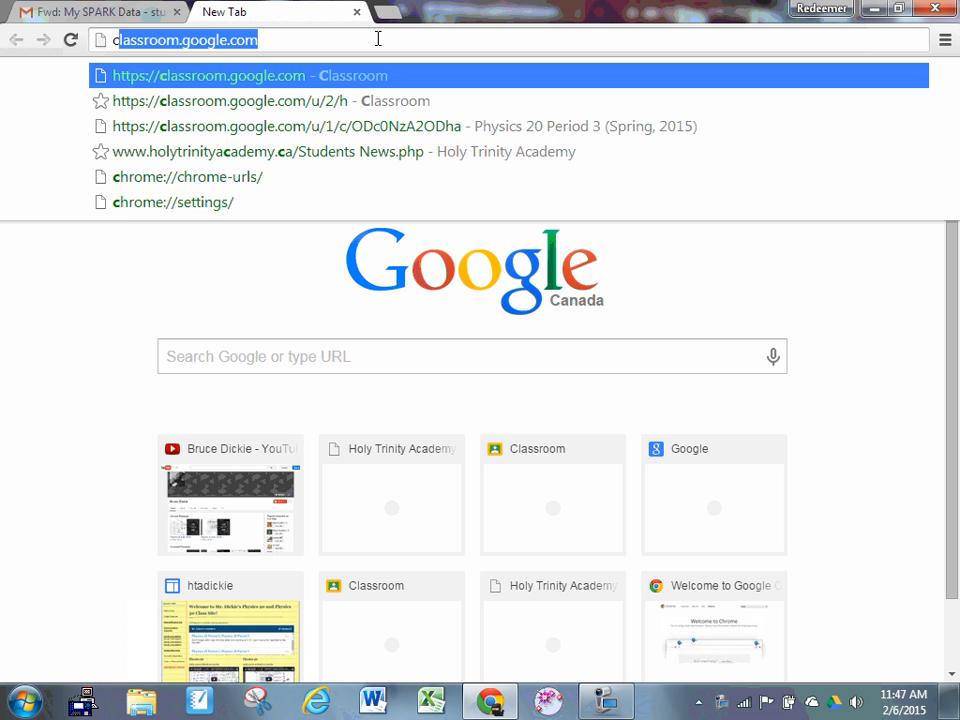
{"action": "type", "text": "las"}
{"action": "key", "text": "Return"}
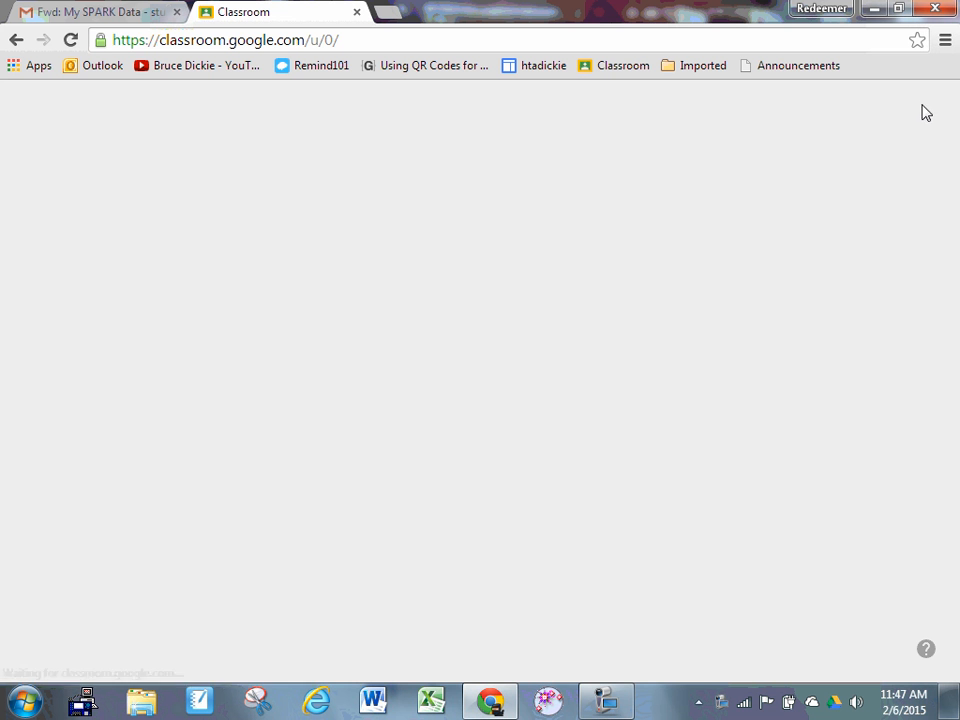
Switch Classroom to the student account and open the Physics 20 Period 4 (Spring, 2014) class
{"action": "left_click", "coordinate": [926, 126]}
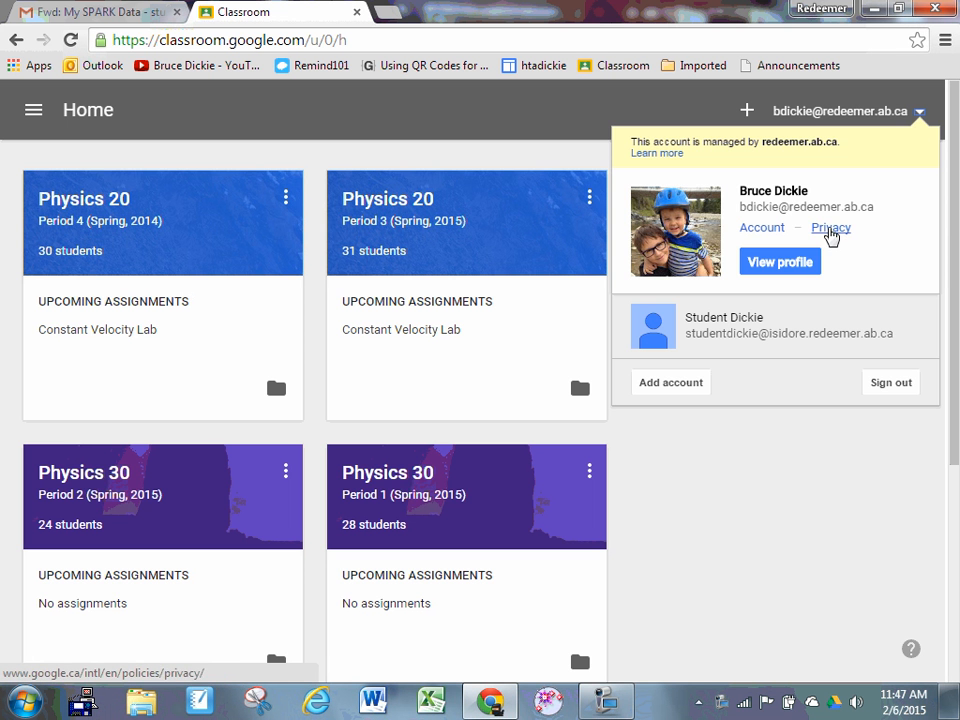
{"action": "left_click", "coordinate": [733, 335]}
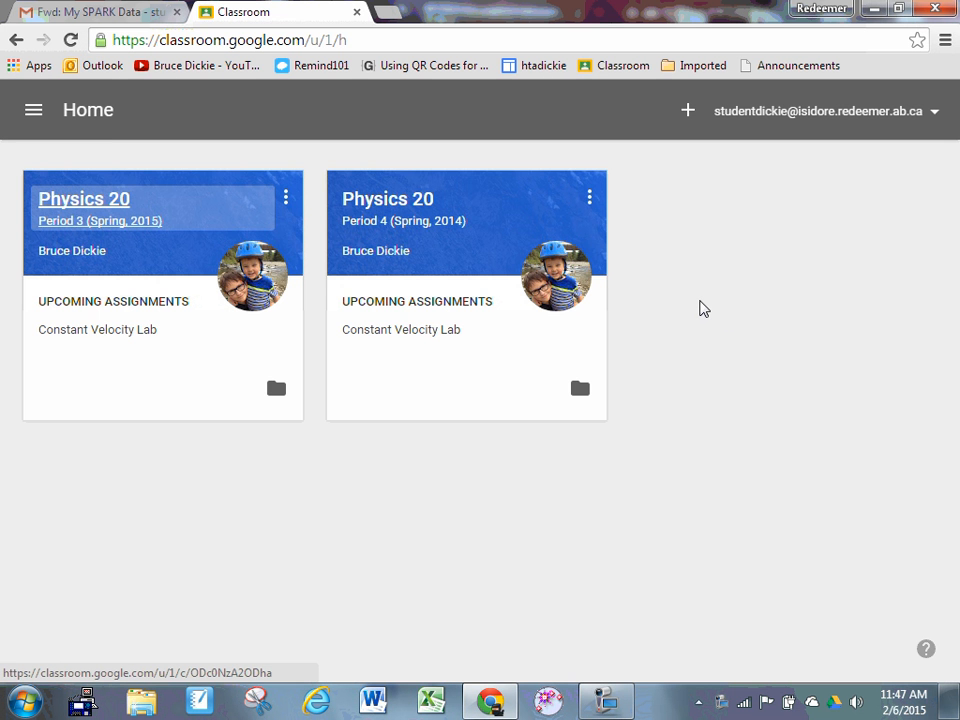
{"action": "left_click", "coordinate": [380, 203]}
Open the Constant Velocity Lab assignment from the class stream
{"action": "scroll", "coordinate": [392, 215], "scroll_direction": "down", "scroll_amount": 1}
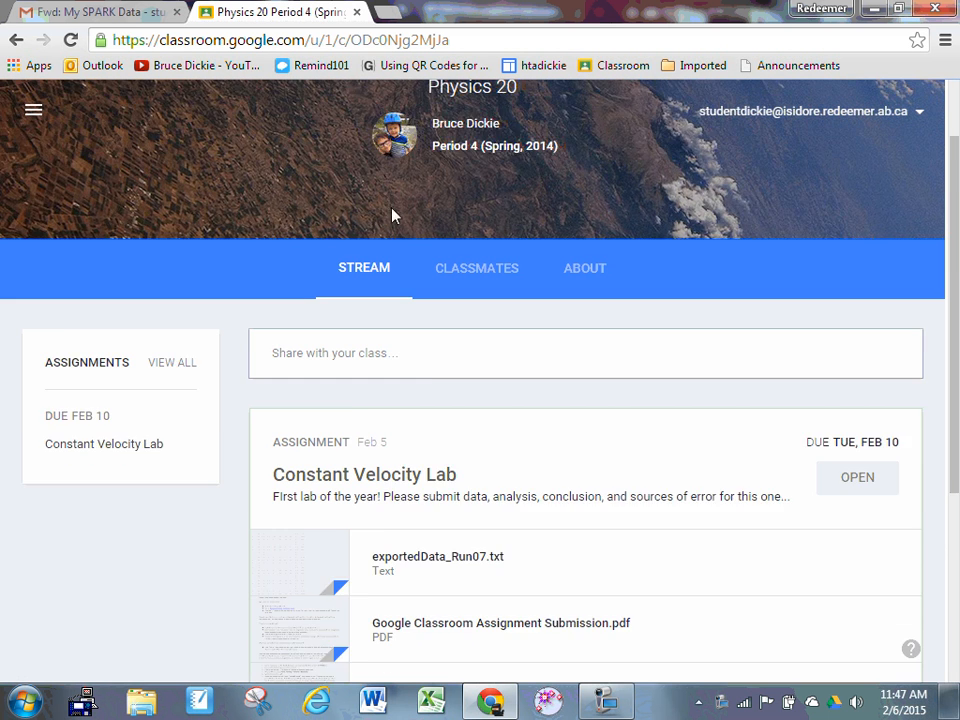
{"action": "scroll", "coordinate": [395, 215], "scroll_direction": "down", "scroll_amount": 1}
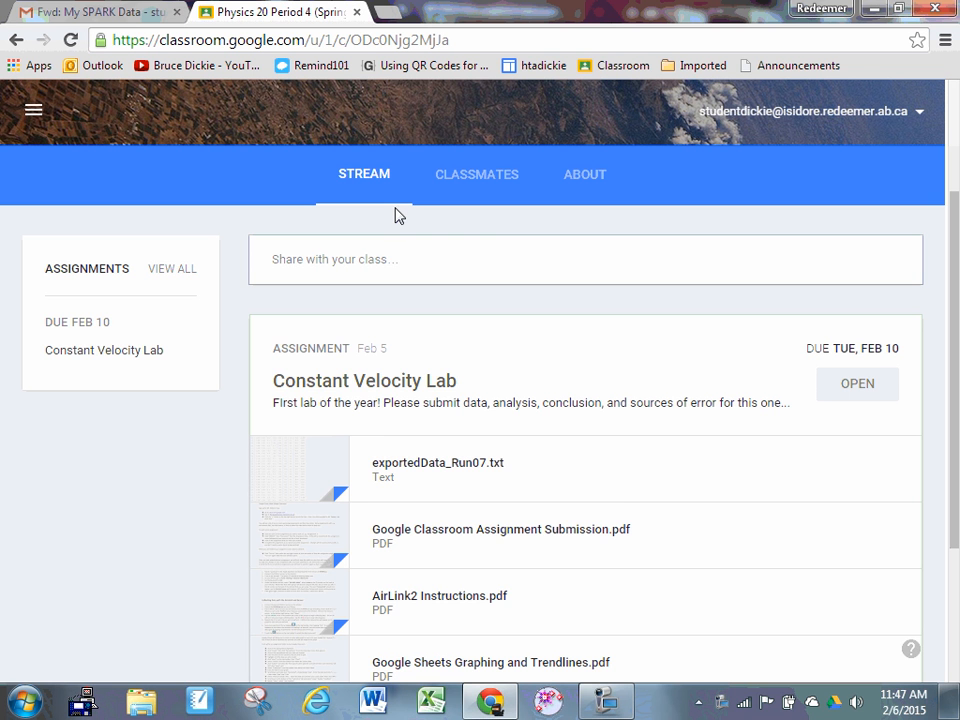
{"action": "left_click", "coordinate": [399, 382]}
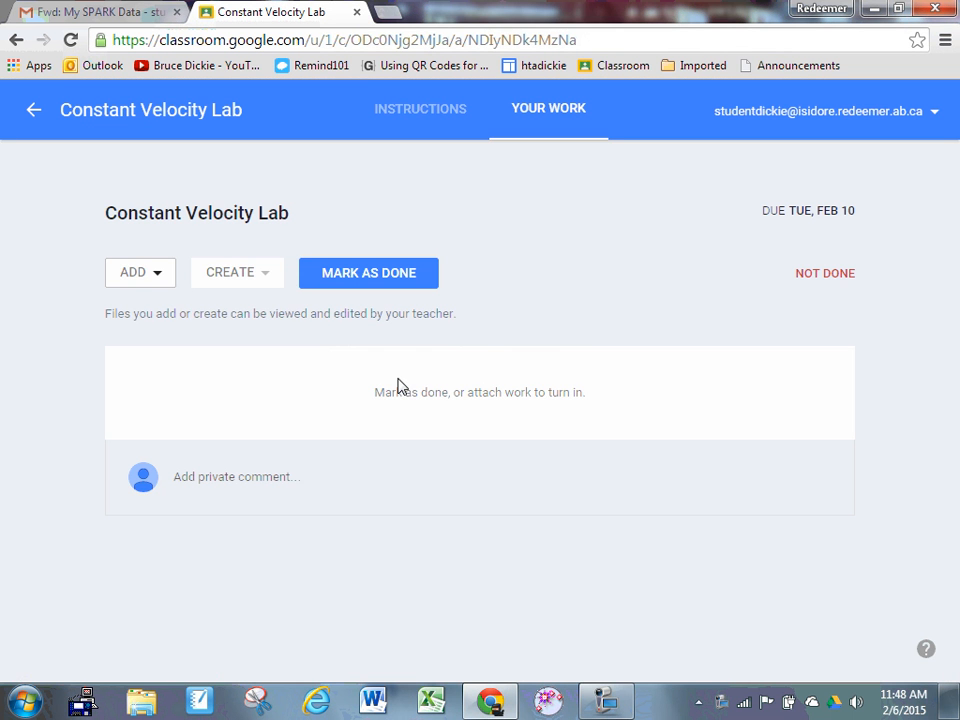
Create a new spreadsheet for the assignment's work and open it
{"action": "left_click", "coordinate": [266, 277]}
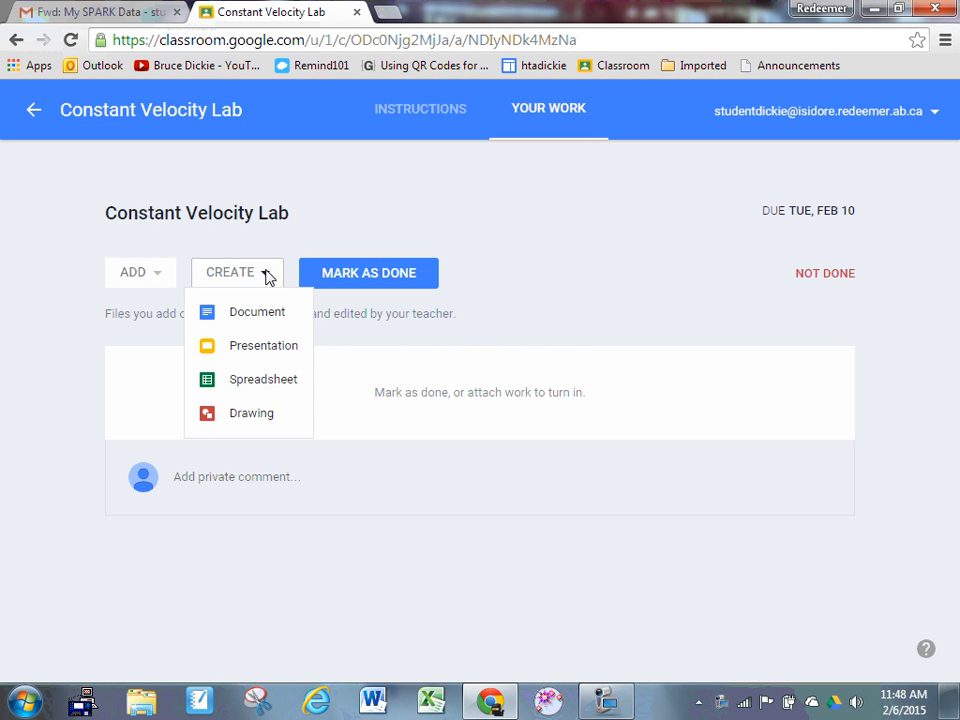
{"action": "left_click", "coordinate": [268, 381]}
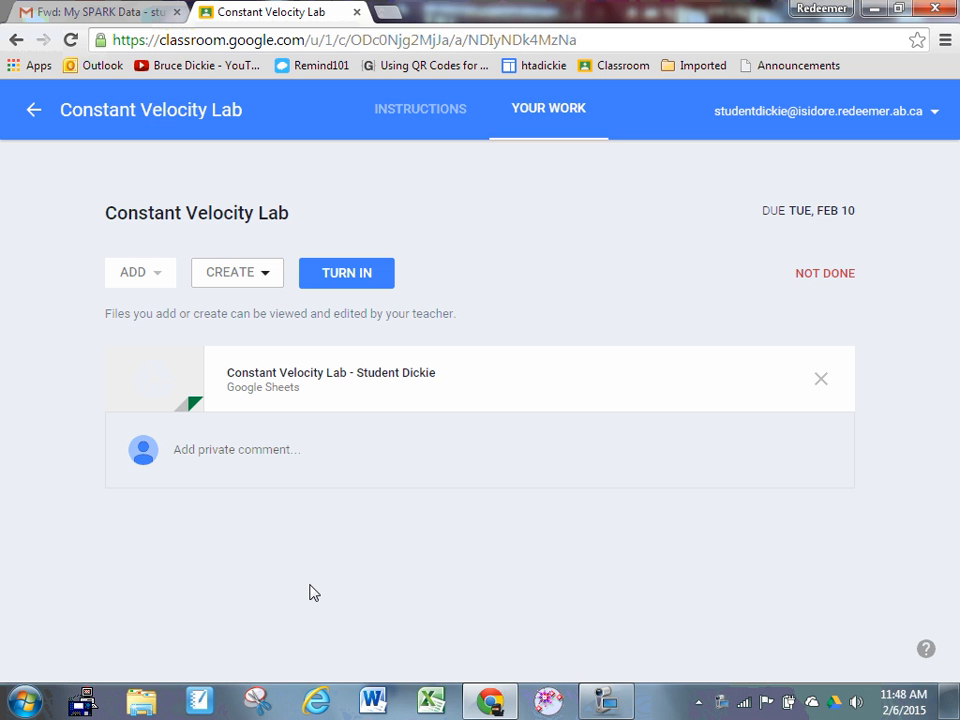
{"action": "left_click", "coordinate": [340, 373]}
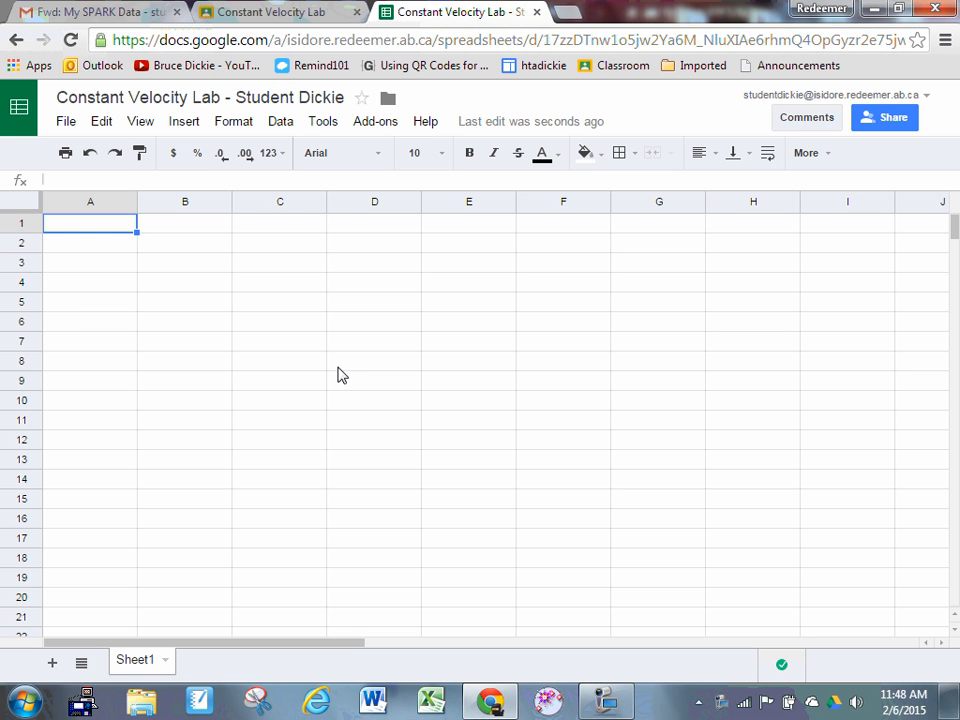
Import exportedData_Run07.txt from the Classroom > Physics 20 Period 4 folder, appending rows to the current sheet
{"action": "left_click", "coordinate": [65, 121]}
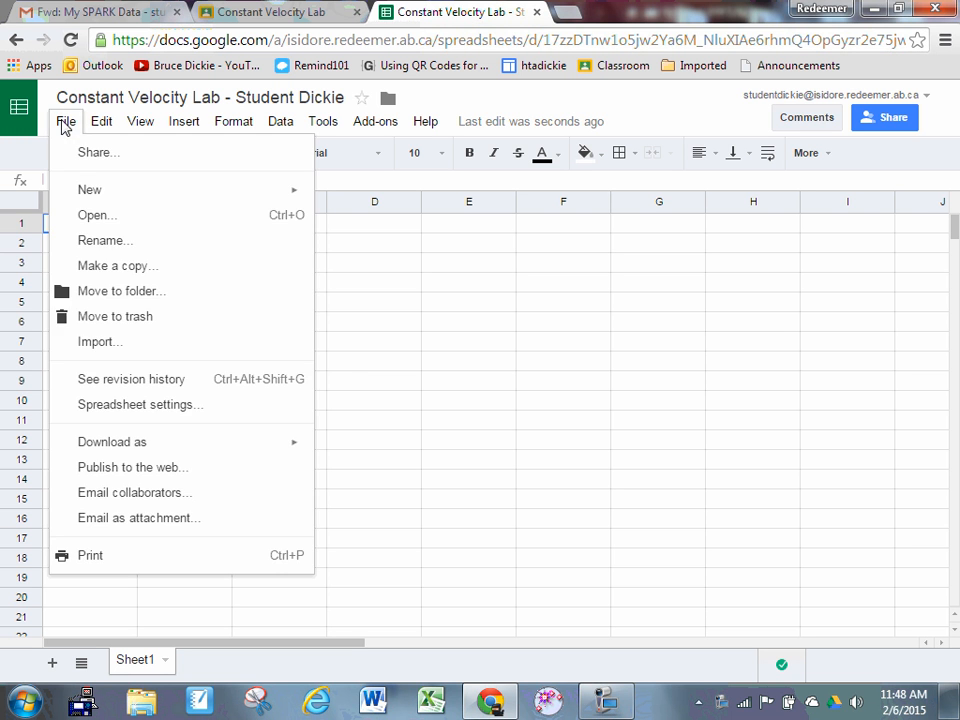
{"action": "left_click", "coordinate": [98, 345]}
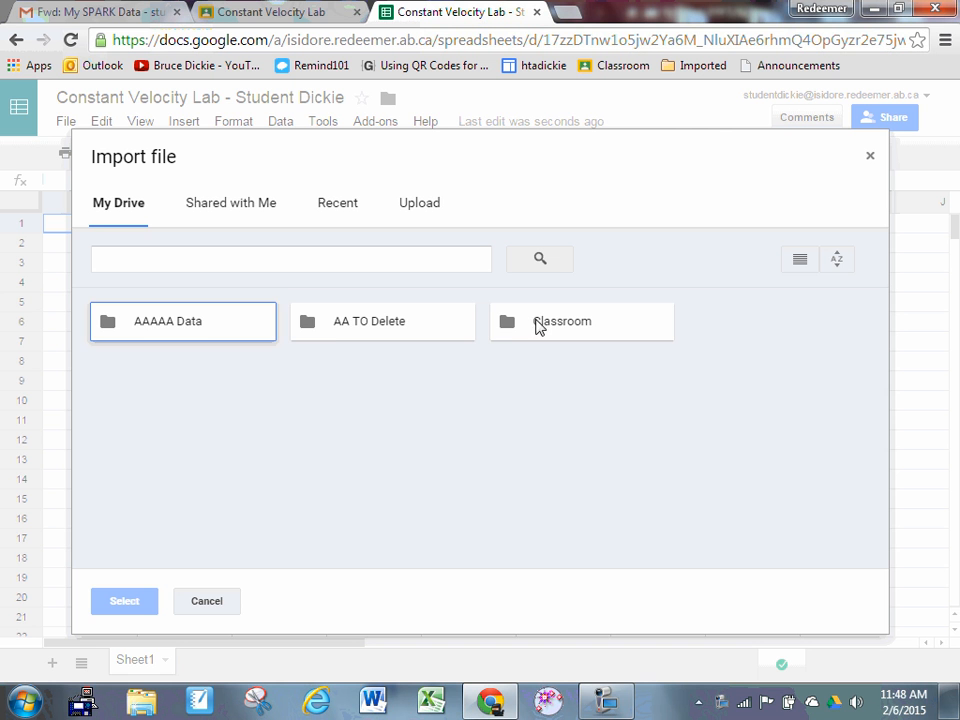
{"action": "double_click", "coordinate": [536, 326]}
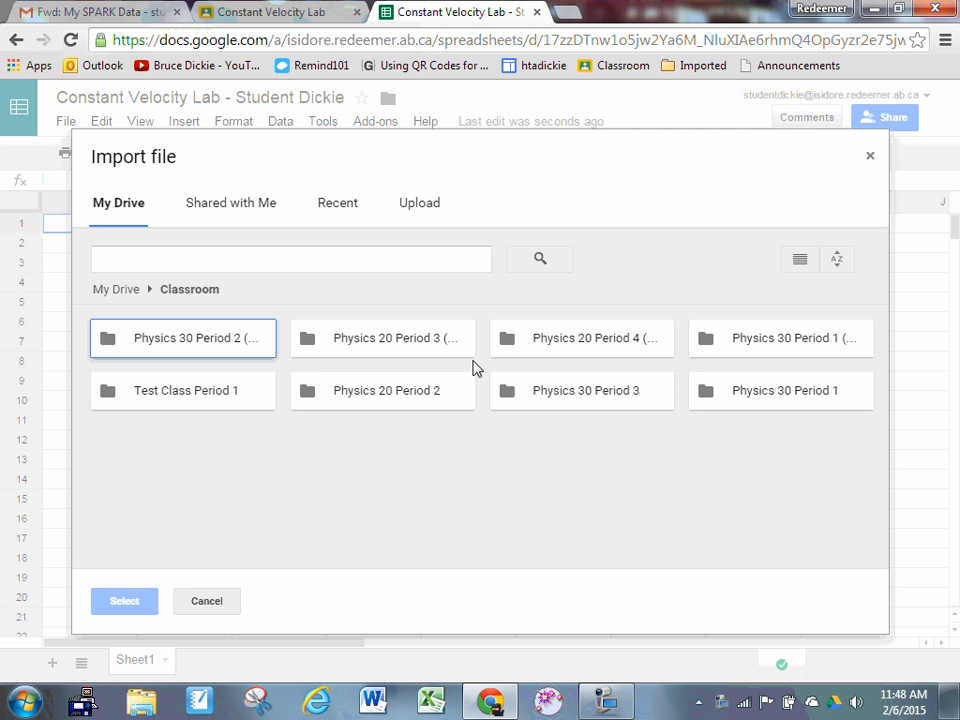
{"action": "double_click", "coordinate": [554, 349]}
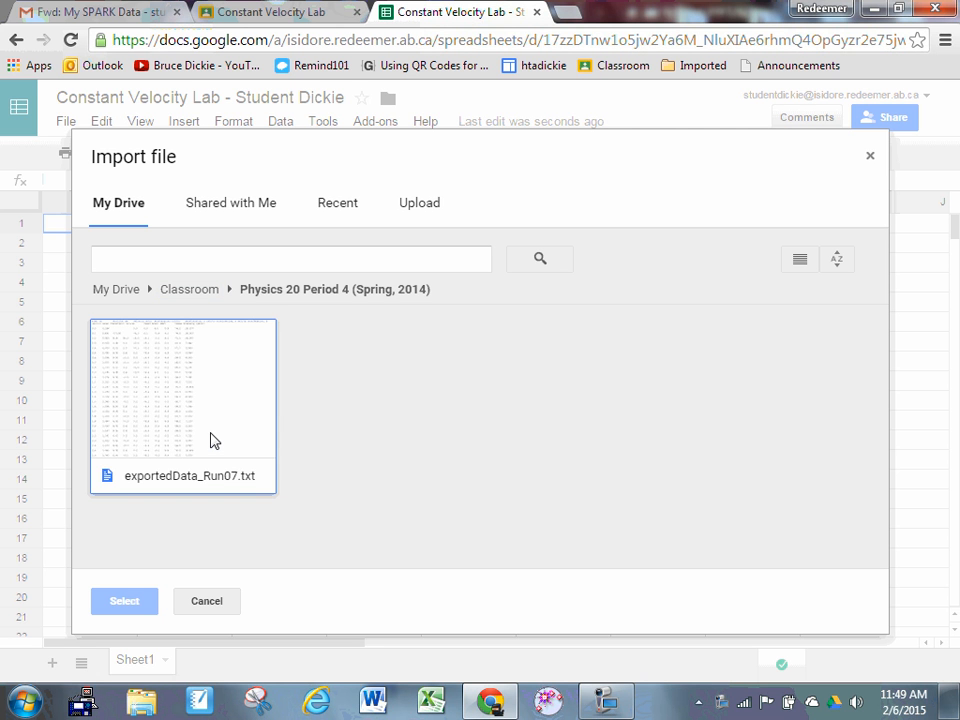
{"action": "left_click", "coordinate": [213, 431]}
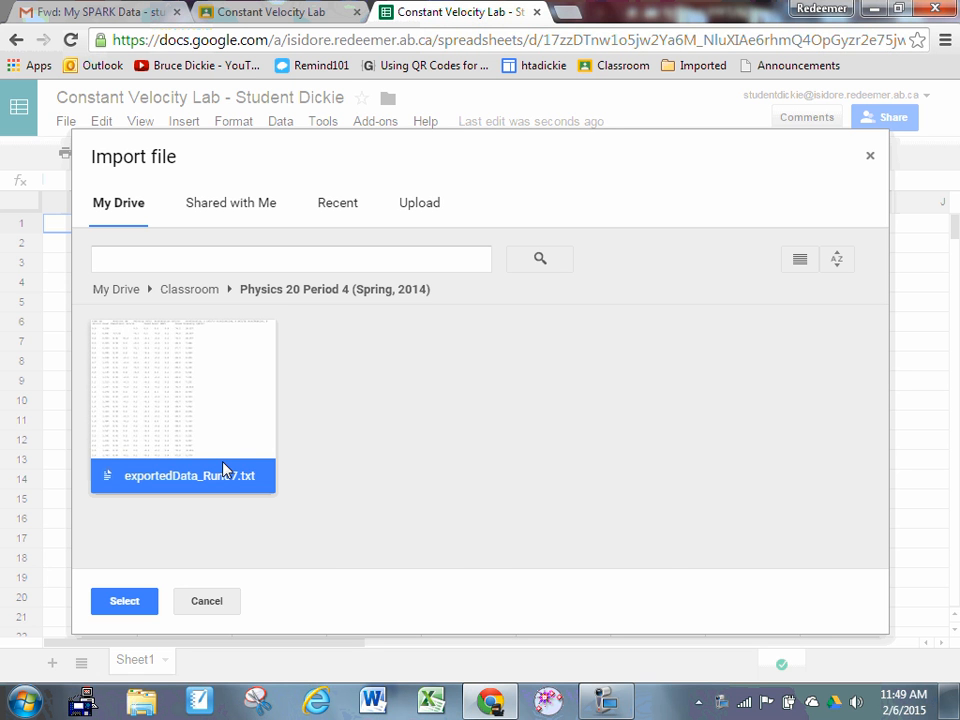
{"action": "left_click", "coordinate": [110, 600]}
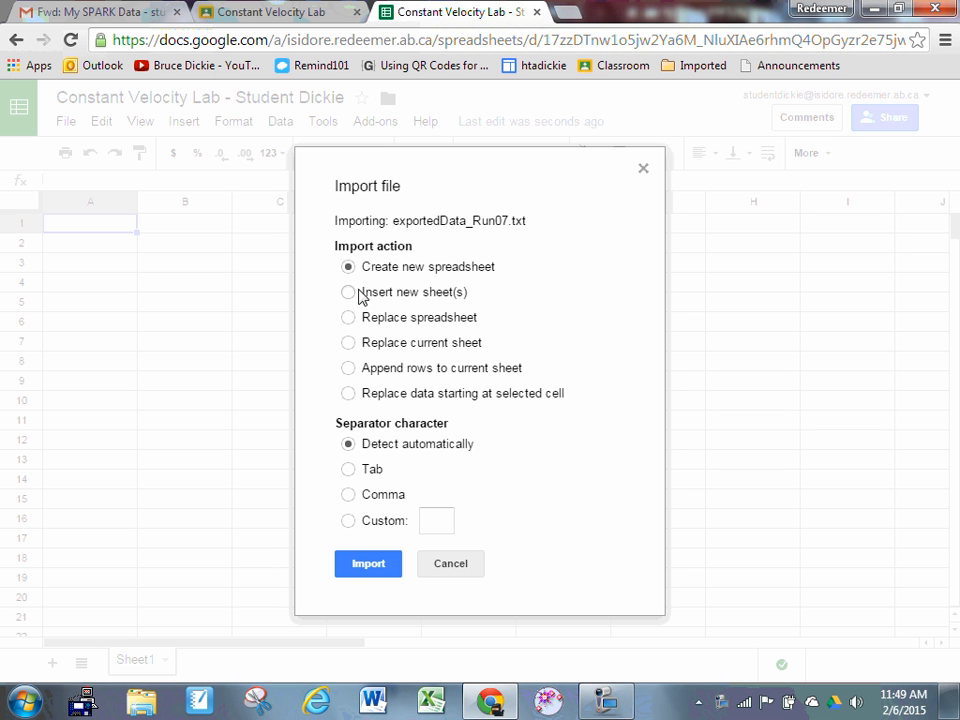
{"action": "left_click", "coordinate": [350, 368]}
{"action": "left_click", "coordinate": [371, 564]}
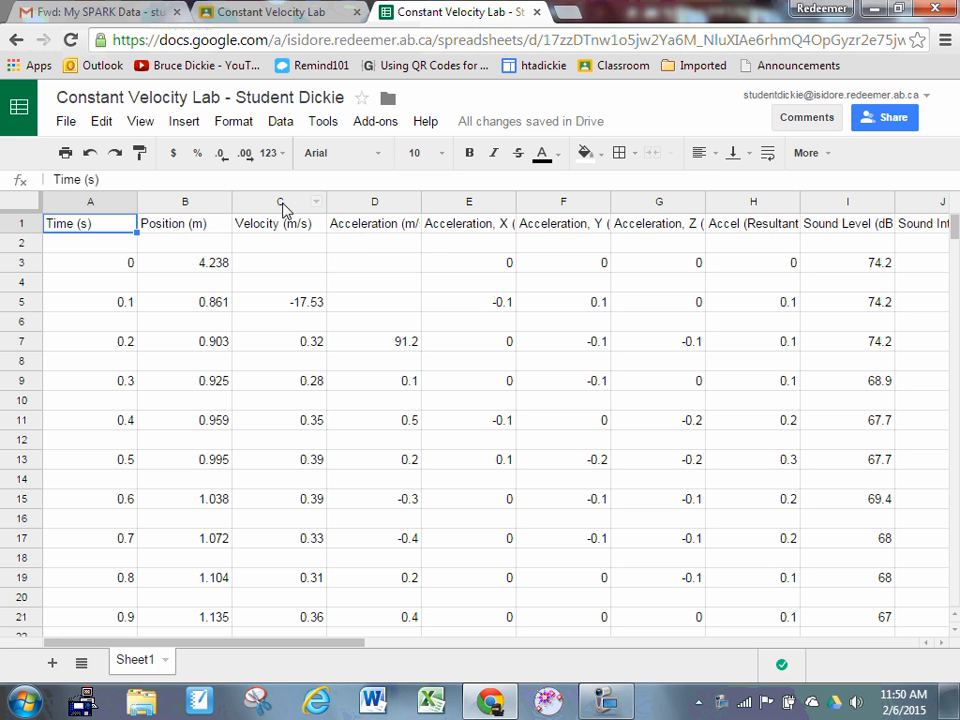
Clear the data in columns C through K, keeping only the Time and Position columns
{"action": "left_click_drag", "start_coordinate": [285, 201], "coordinate": [785, 226]}
{"action": "key", "text": "Delete"}
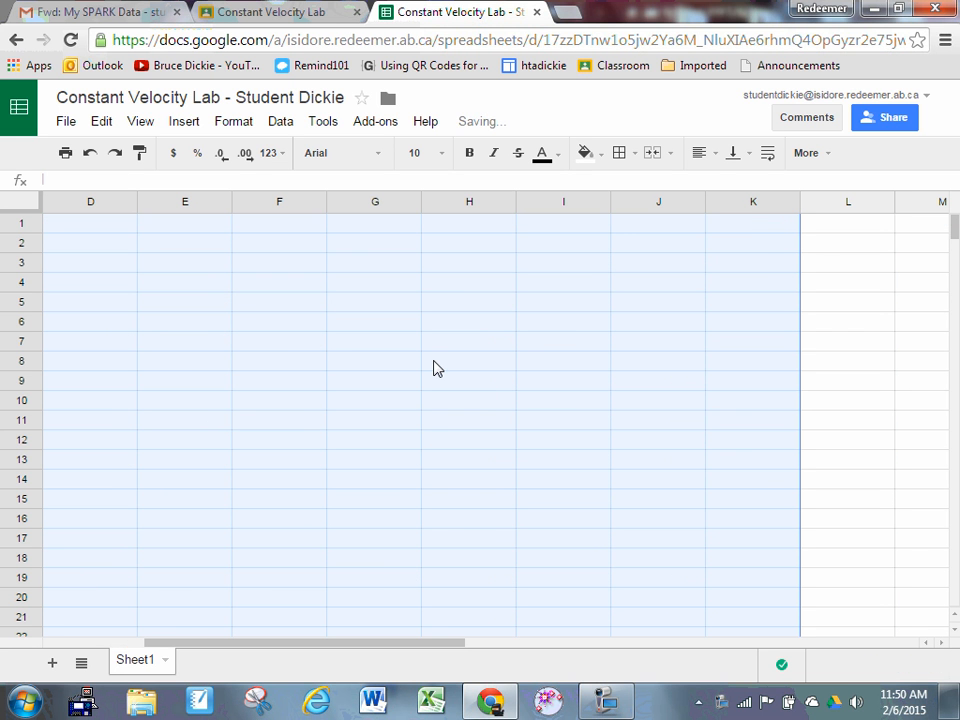
{"action": "left_click_drag", "start_coordinate": [375, 648], "coordinate": [186, 656]}
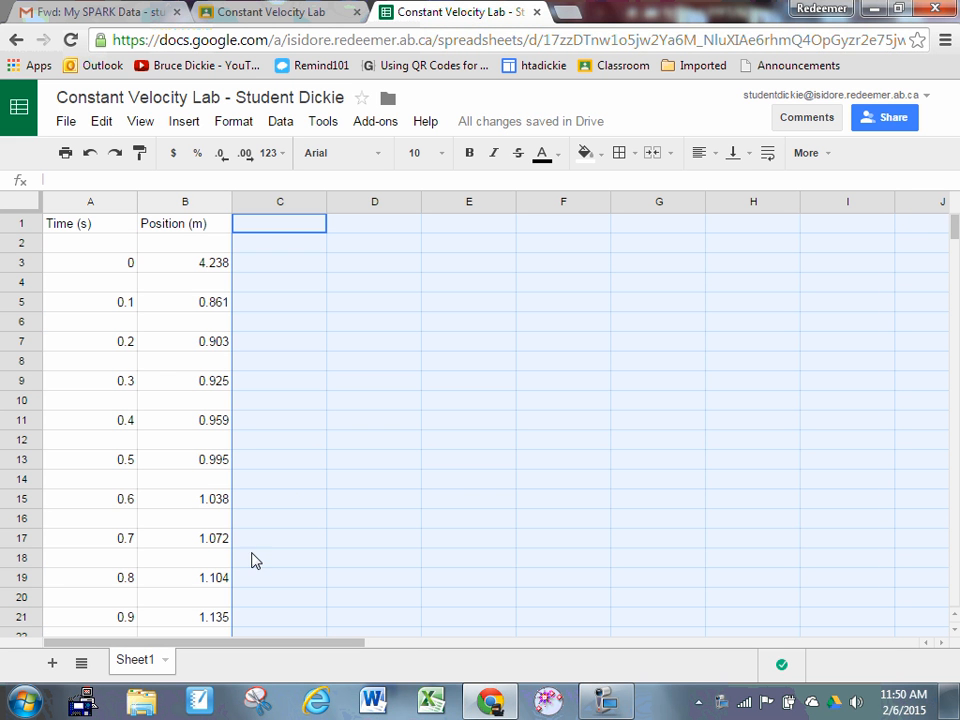